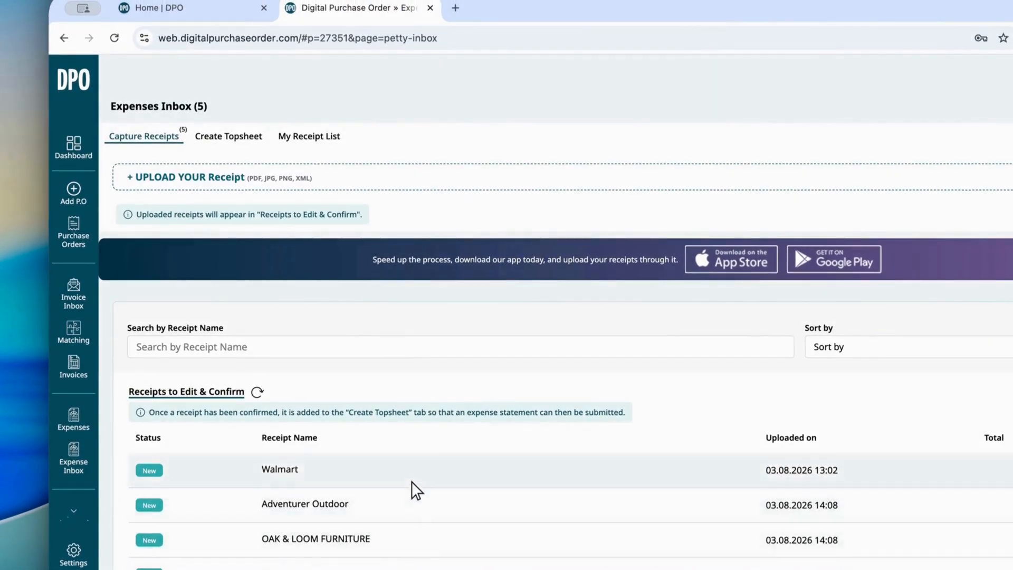
Open the Walmart receipt for confirmation and review its scanned image and receipt details.
left_click(411, 481)
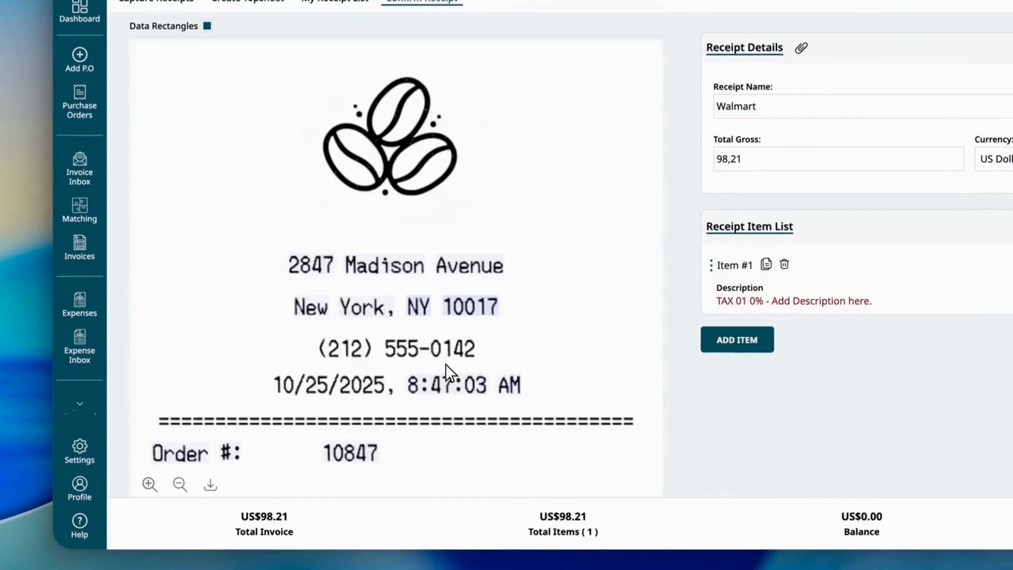
scroll(449, 366, "down", 4)
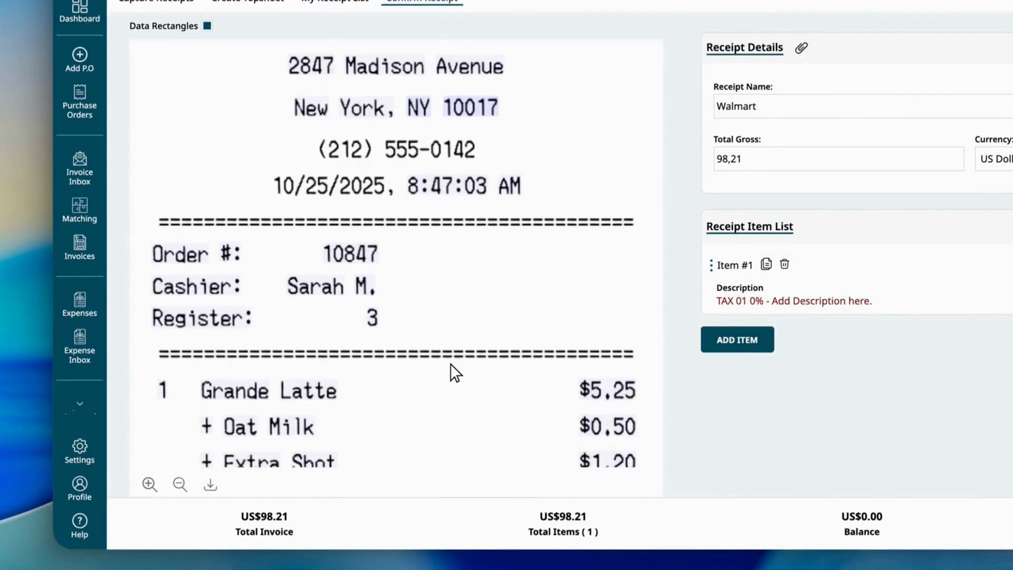
scroll(455, 373, "down", 2)
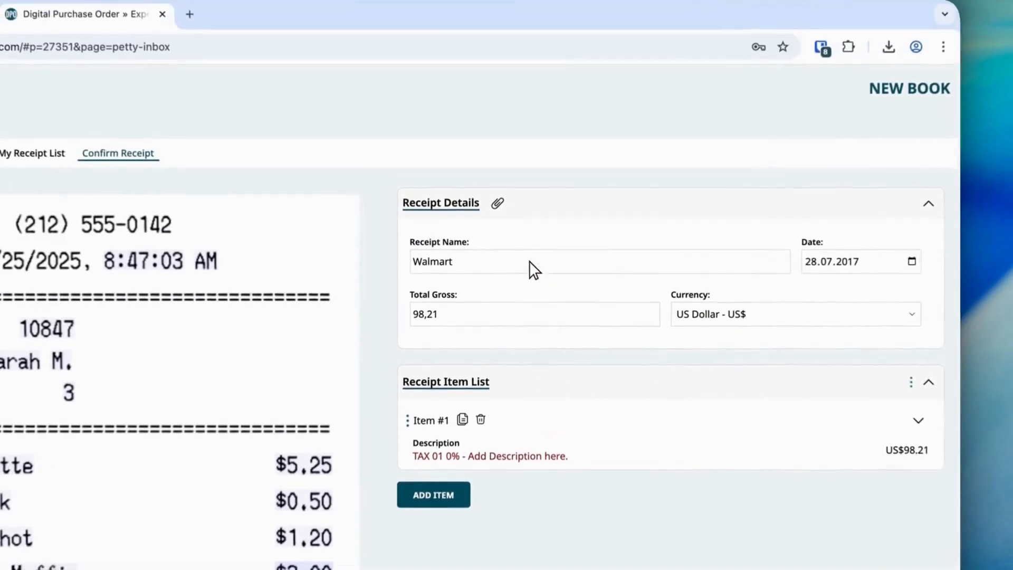
left_click(528, 110)
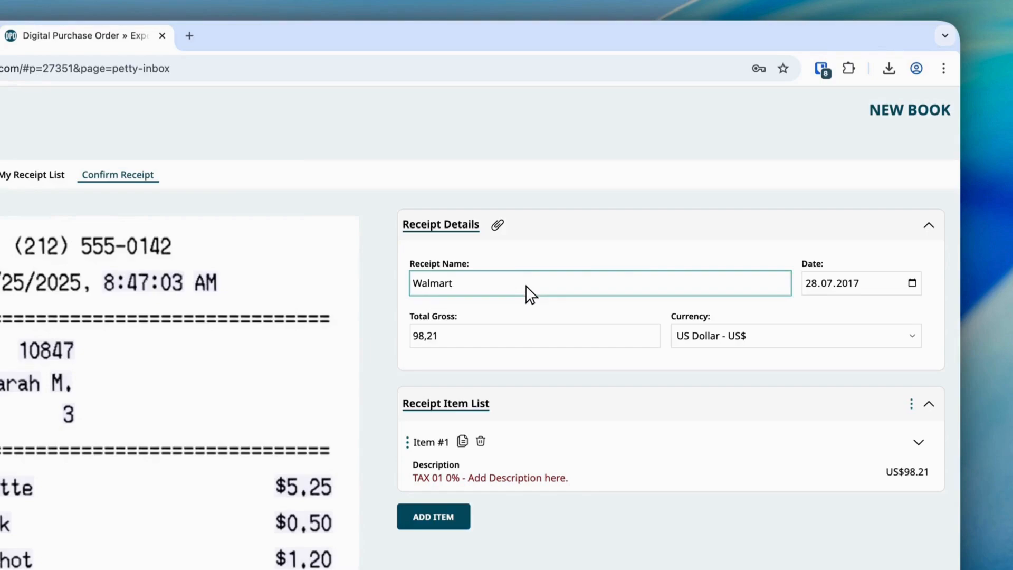
left_click(514, 338)
Describe the first receipt item as Latte and assign it to 01- DEPARTMENT.
left_click(552, 340)
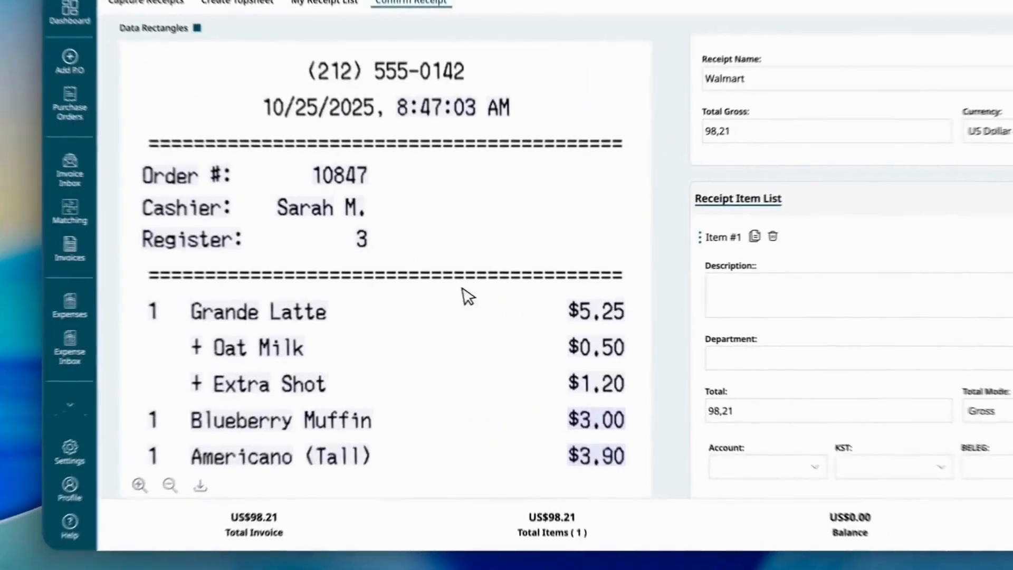
left_click(295, 308)
left_click(758, 299)
scroll(777, 294, "down", 1)
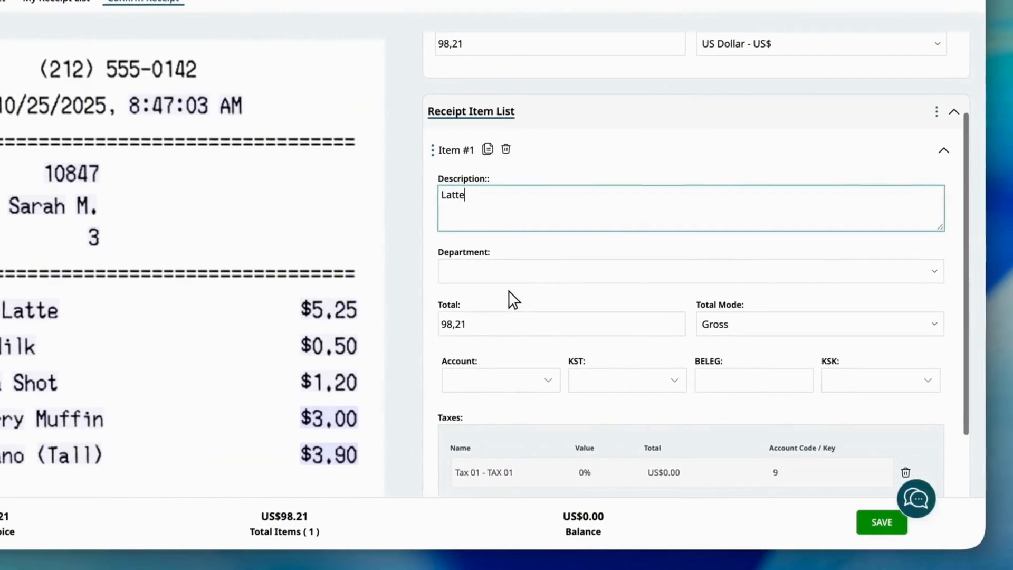
left_click(533, 320)
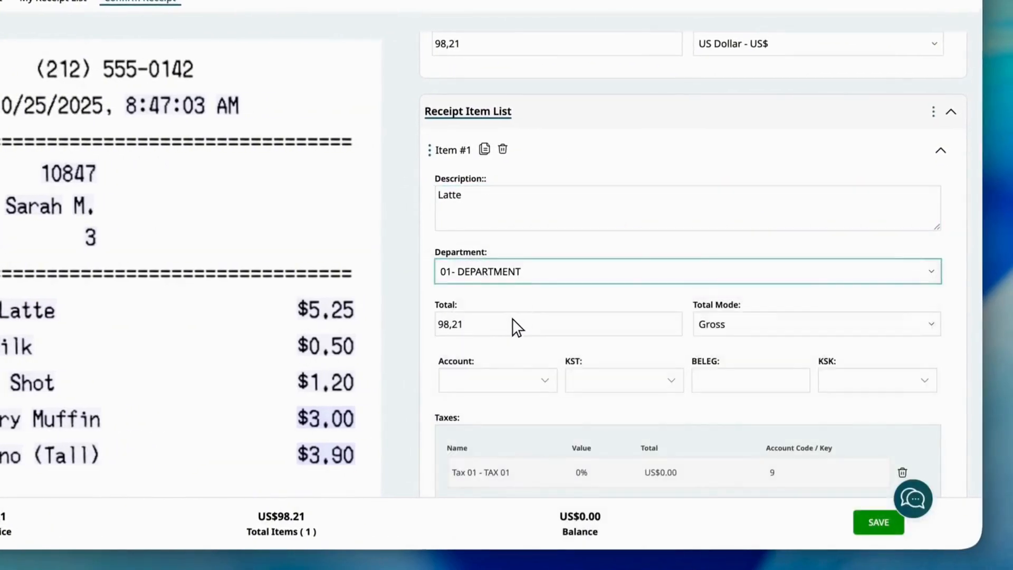
Set the first item's account to 6060 OFFICE.
scroll(511, 328, "down", 2)
left_click(499, 296)
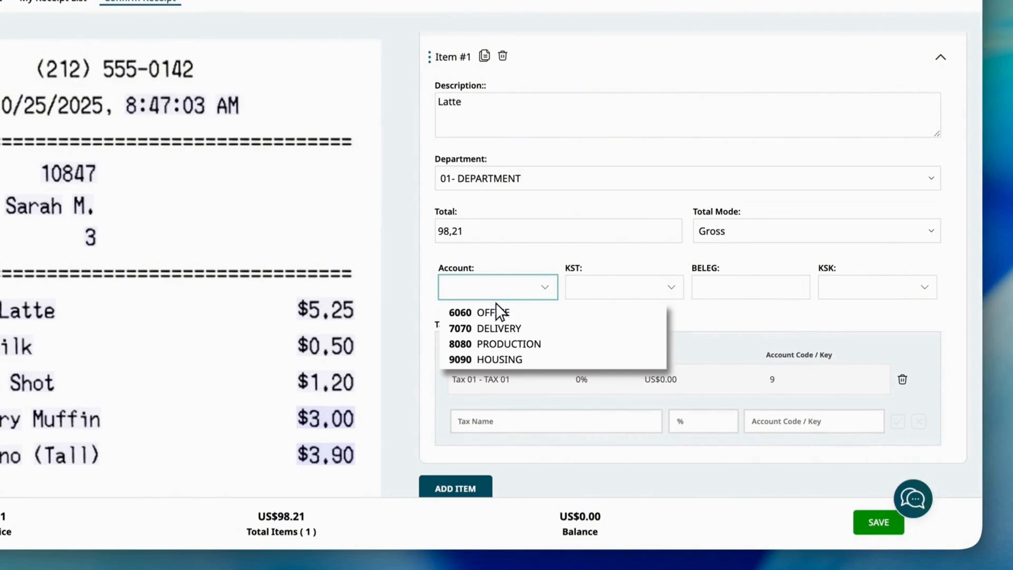
left_click(497, 314)
scroll(500, 320, "down", 1)
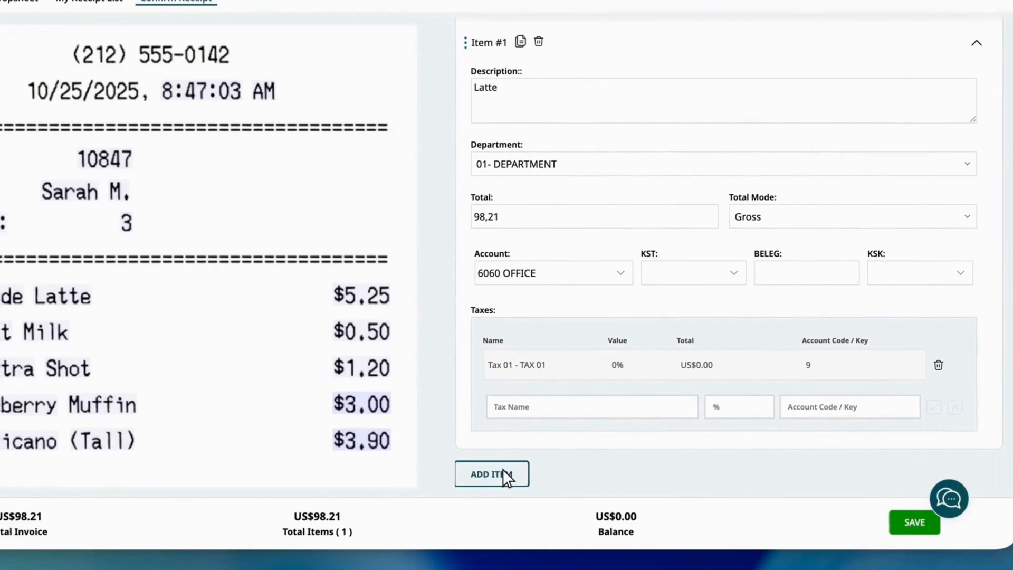
Add a second receipt item and apply the 1-VAT 7% tax to it.
left_click(506, 471)
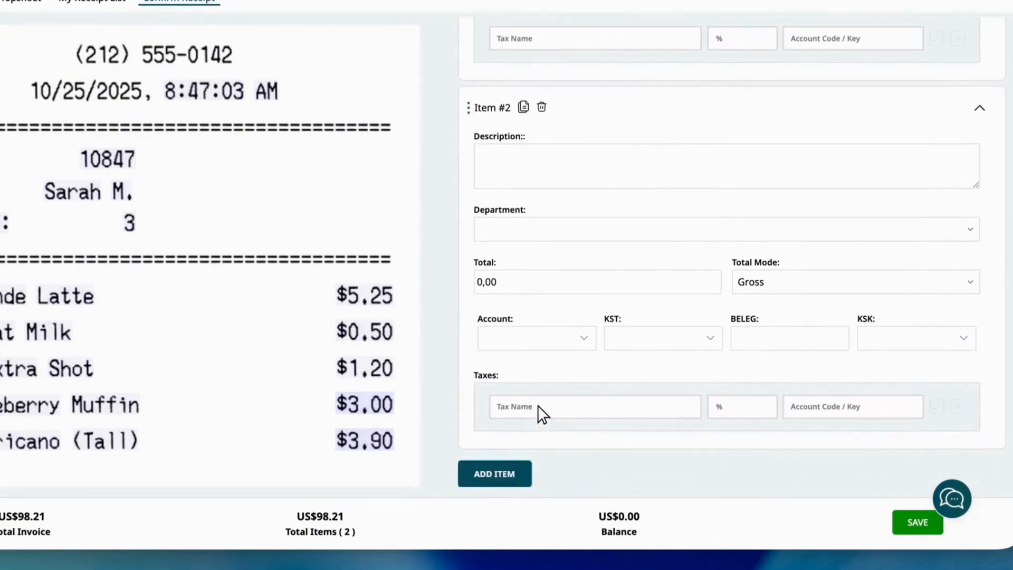
left_click(538, 404)
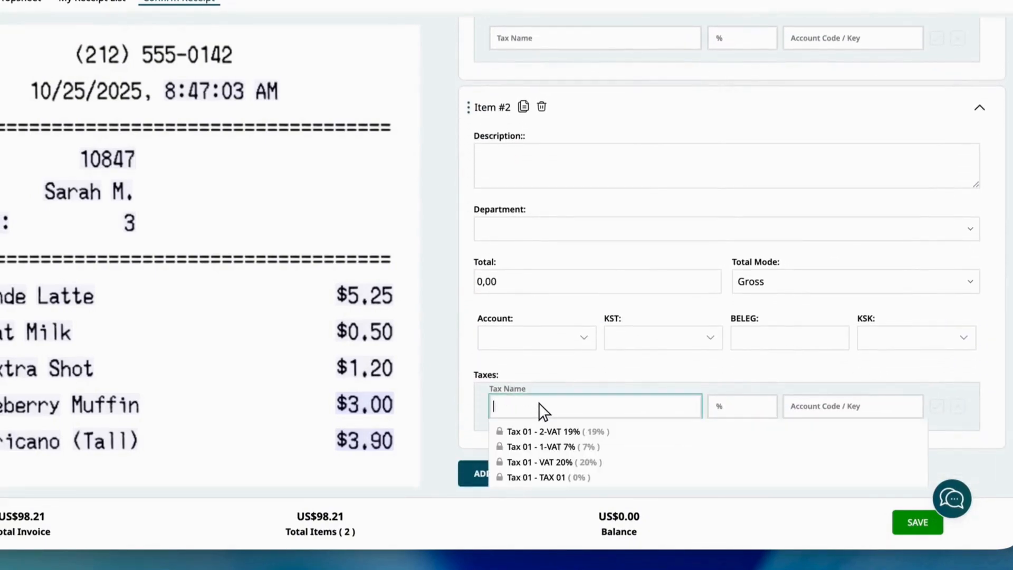
left_click(549, 447)
left_click(937, 407)
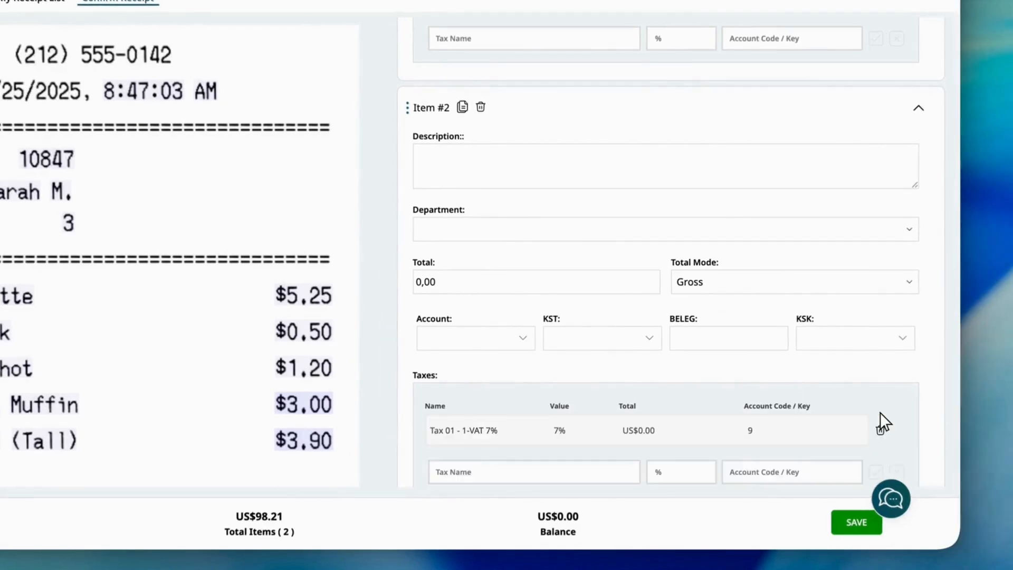
Check both receipt items and save the Walmart receipt.
scroll(824, 398, "up", 5)
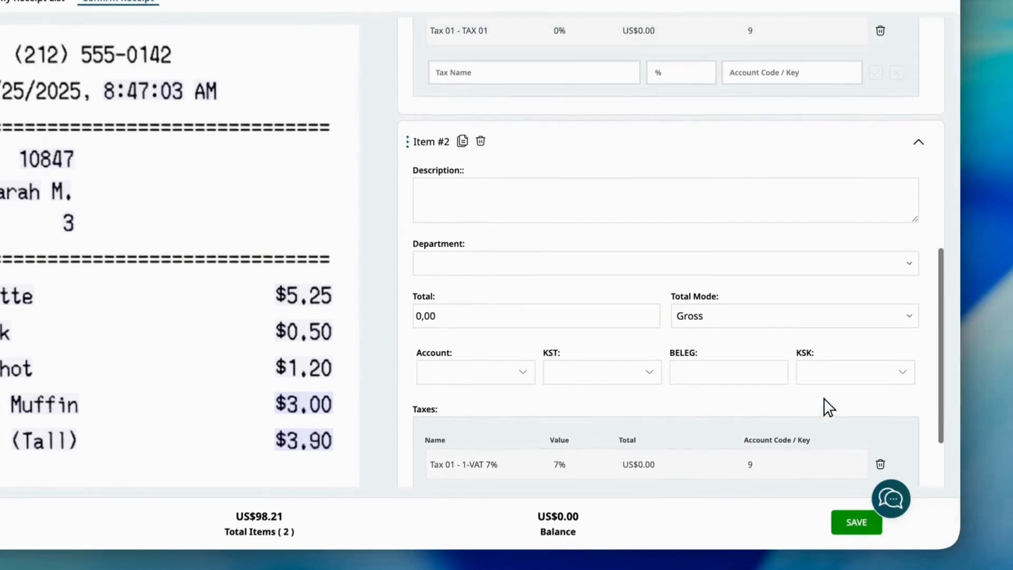
scroll(824, 398, "up", 3)
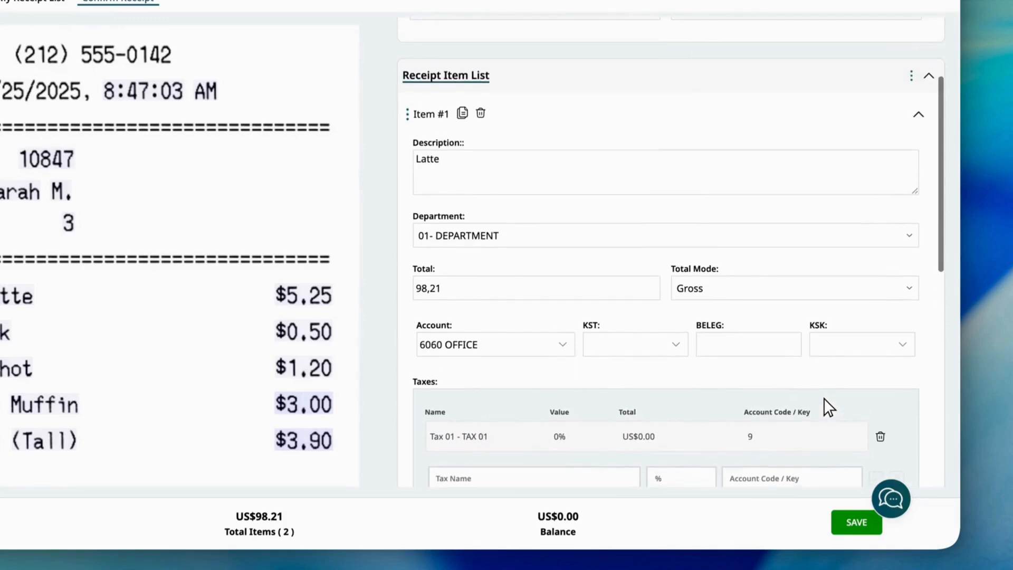
left_click(854, 521)
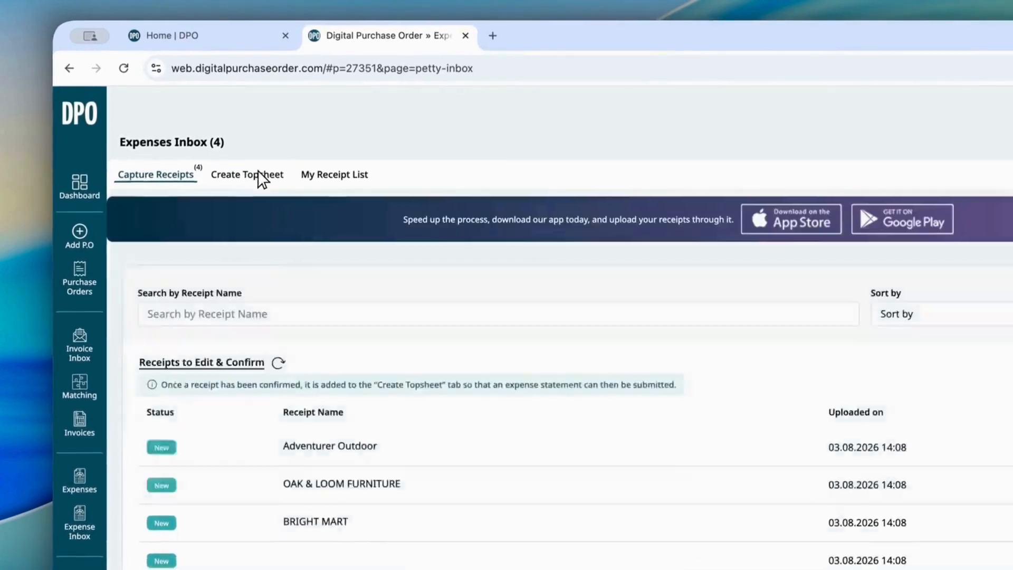
Create a topsheet from both Walmart receipts, with Production Coordinator as the position.
left_click(198, 129)
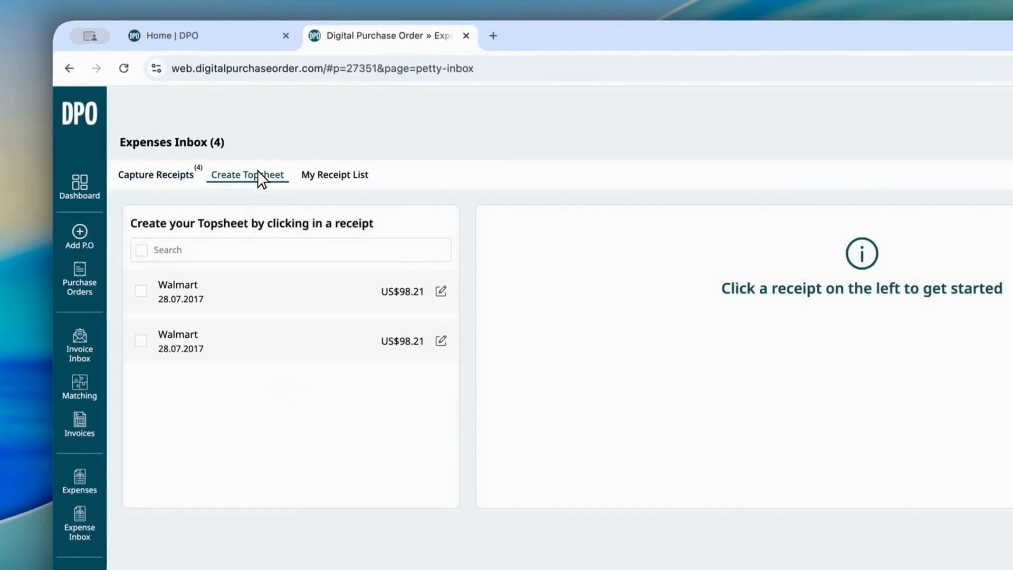
left_click(141, 290)
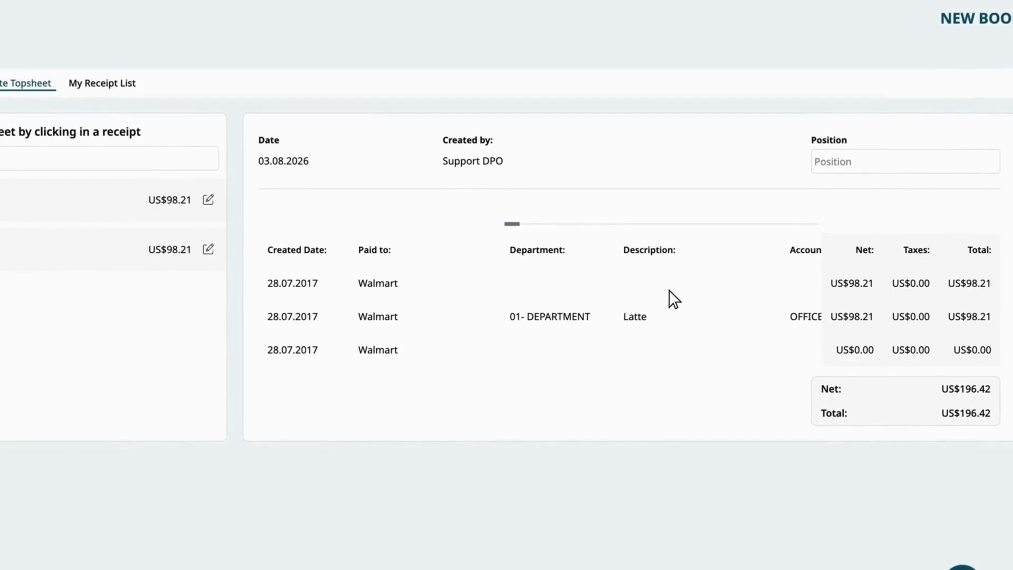
scroll(670, 296, "right", 3)
scroll(673, 270, "left", 2)
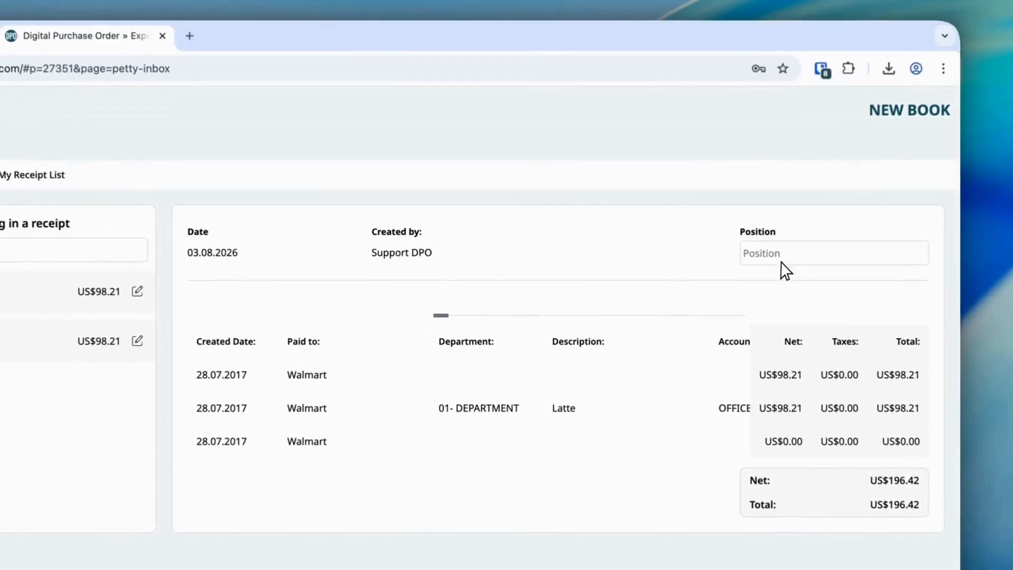
left_click(876, 164)
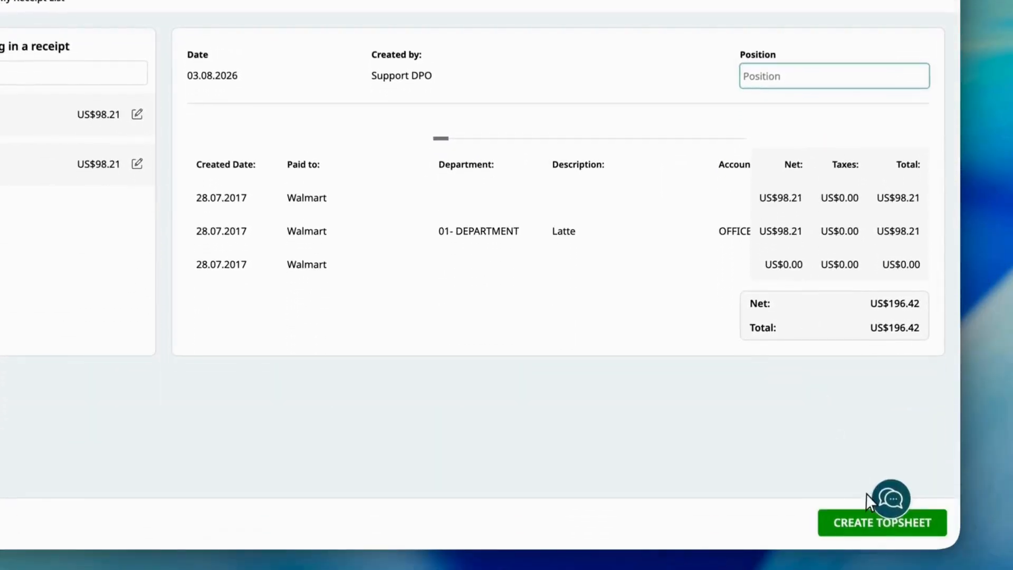
left_click(889, 527)
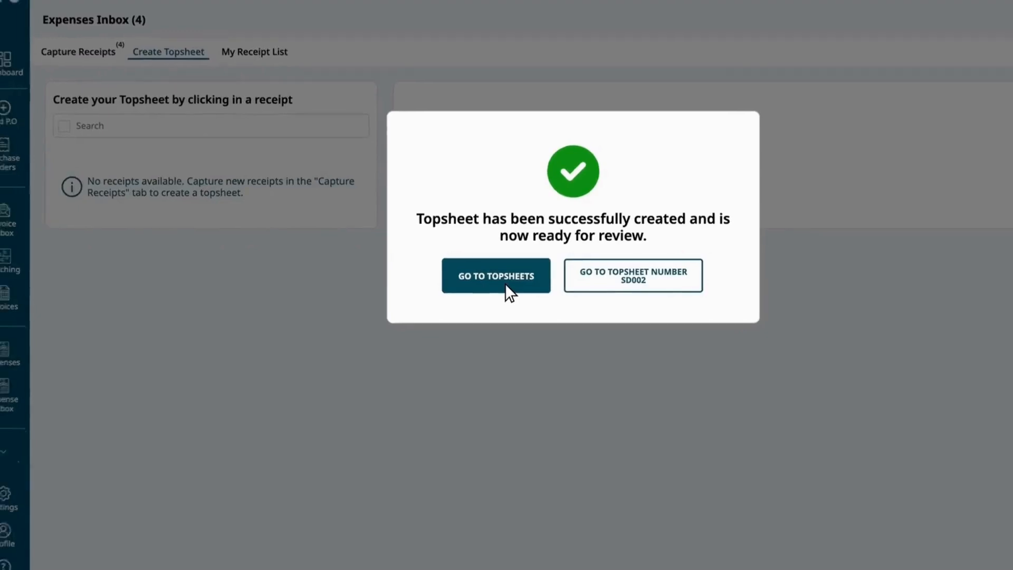
Go to the topsheets overview, show only My Expenses and check the gross total.
left_click(505, 283)
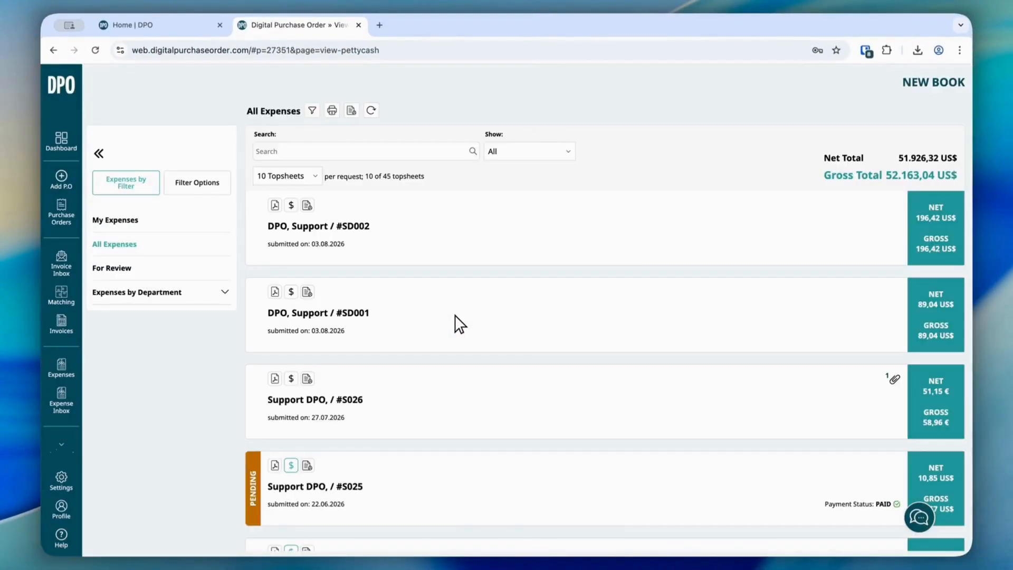
left_click(155, 224)
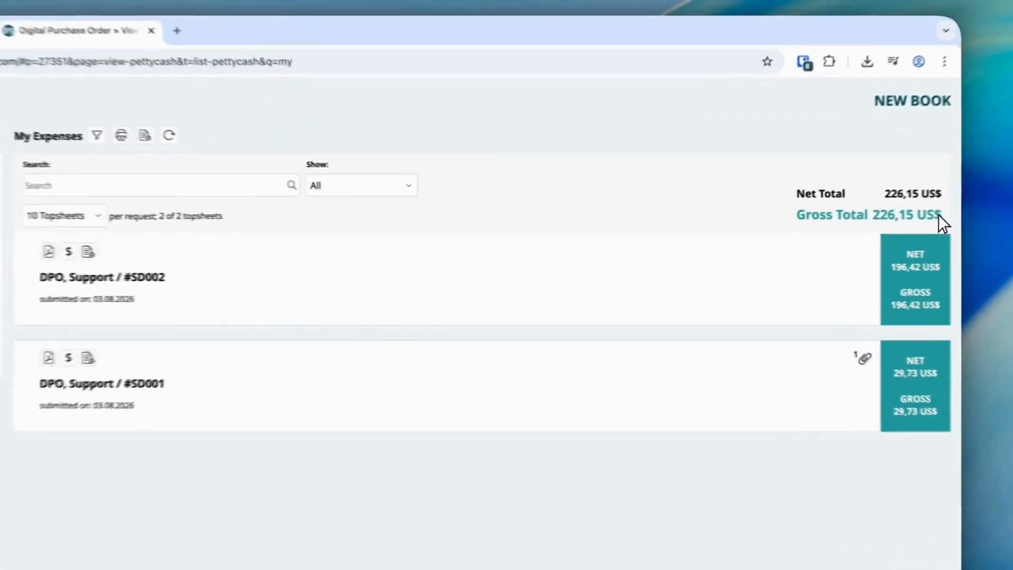
left_click_drag(959, 162, 900, 162)
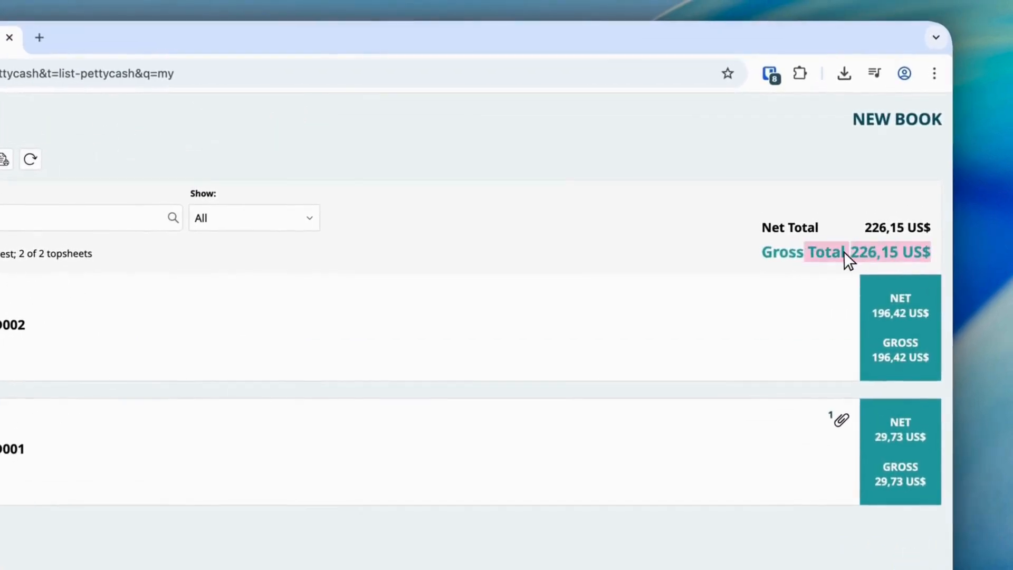
left_click_drag(774, 251, 765, 252)
left_click(591, 246)
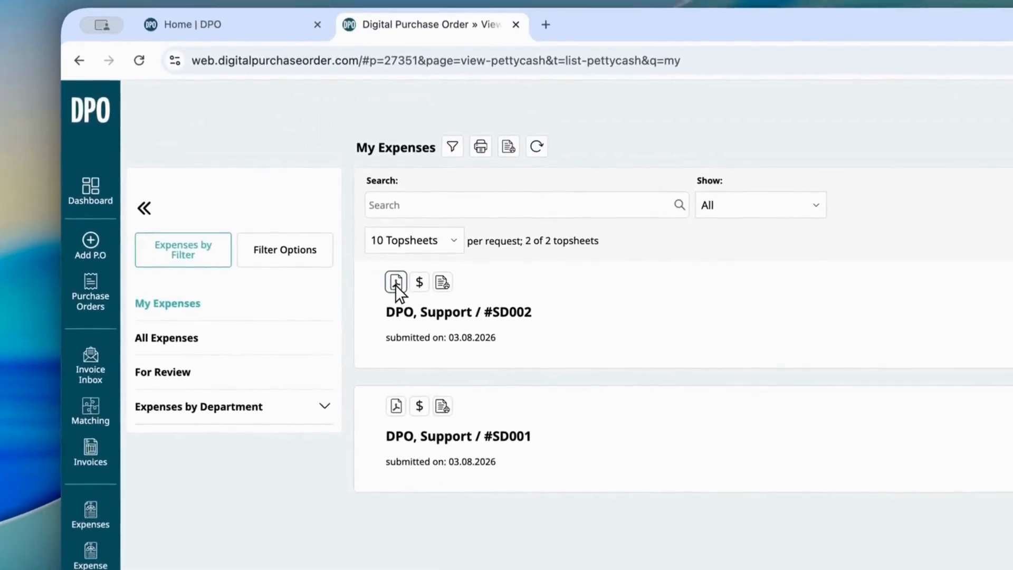
Generate the newly created topsheet's PDF, open it in the browser and review all its pages.
left_click(265, 192)
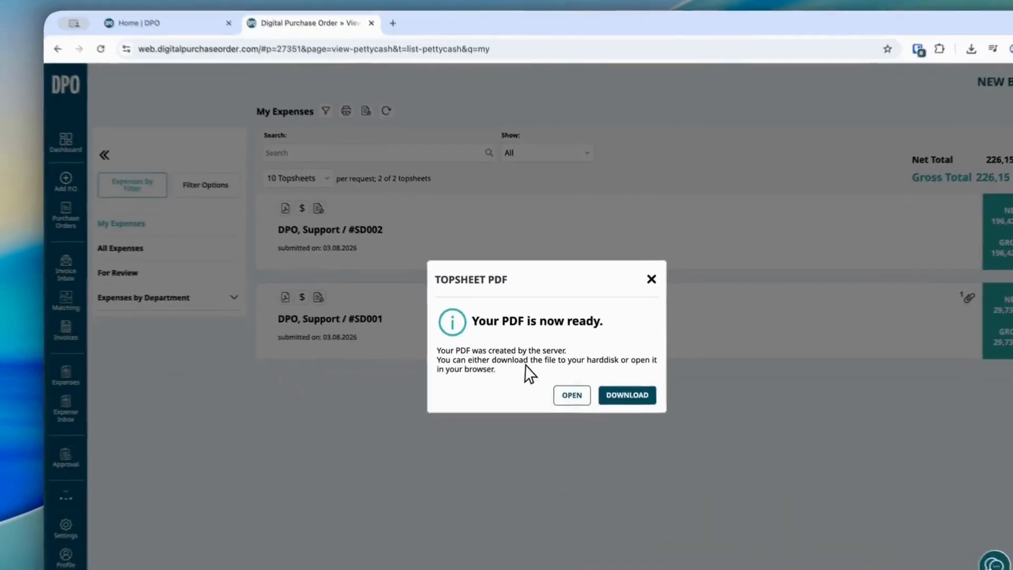
left_click(534, 363)
scroll(539, 378, "down", 5)
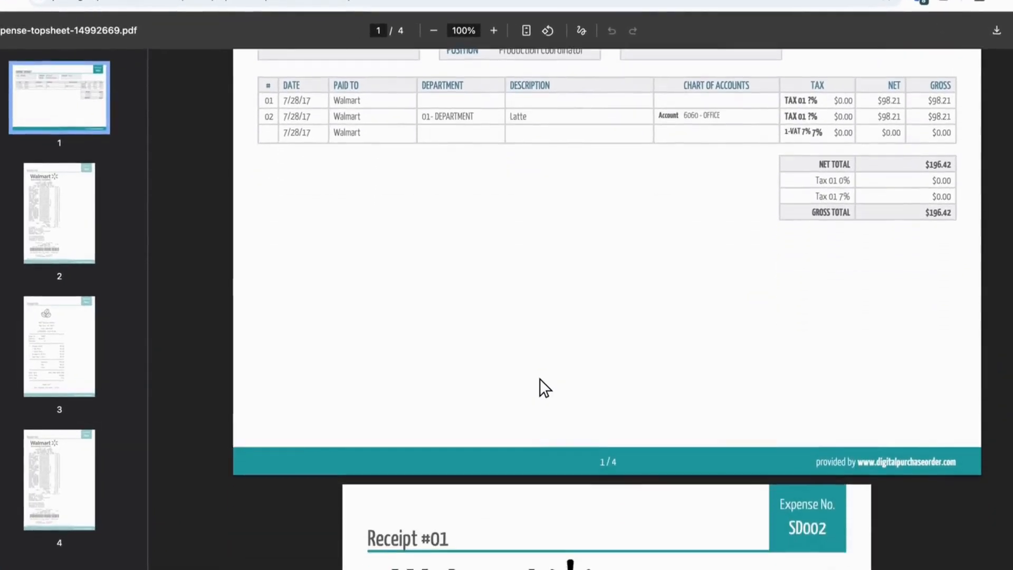
scroll(539, 378, "down", 20)
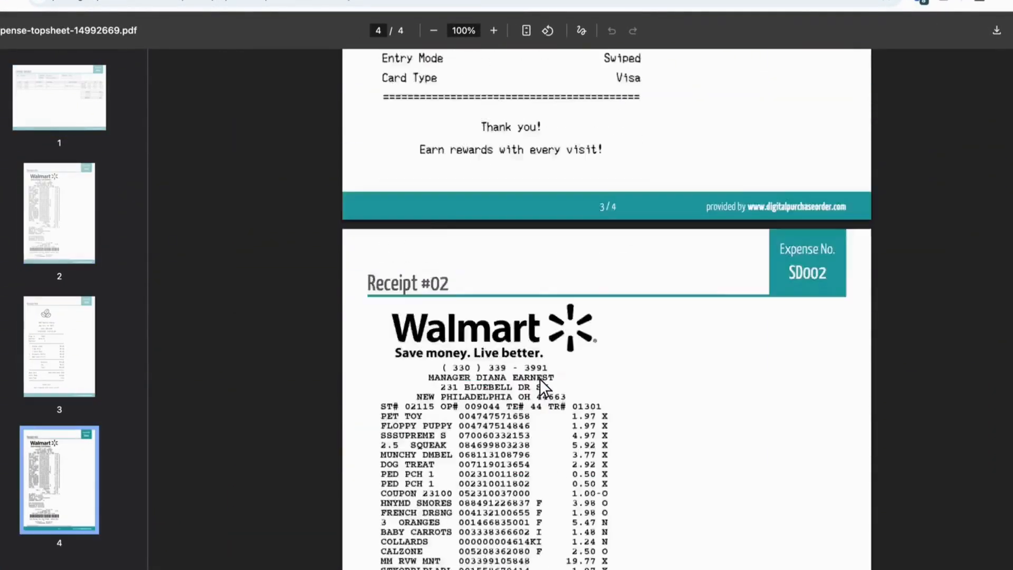
scroll(539, 378, "up", 20)
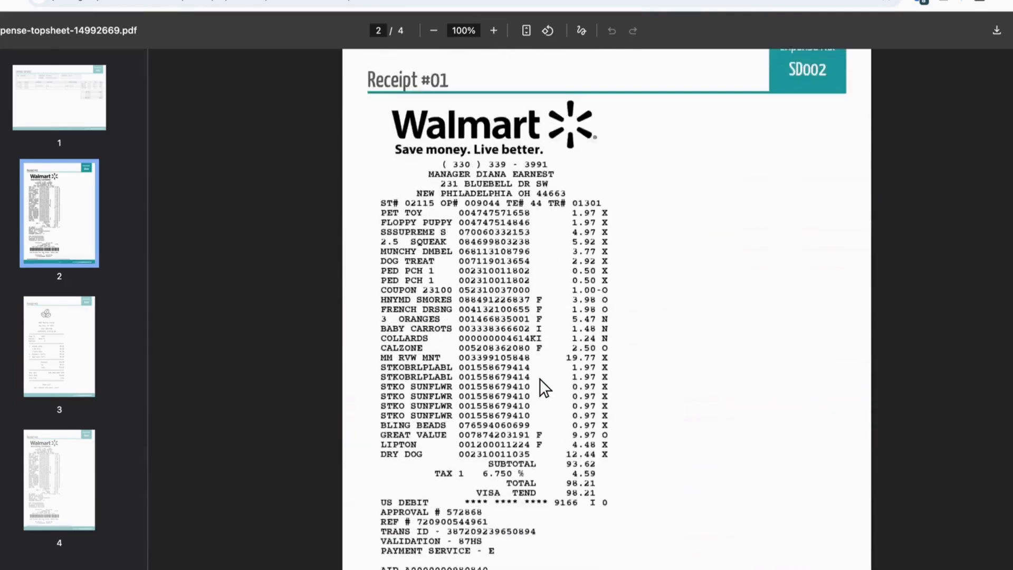
scroll(539, 378, "up", 4)
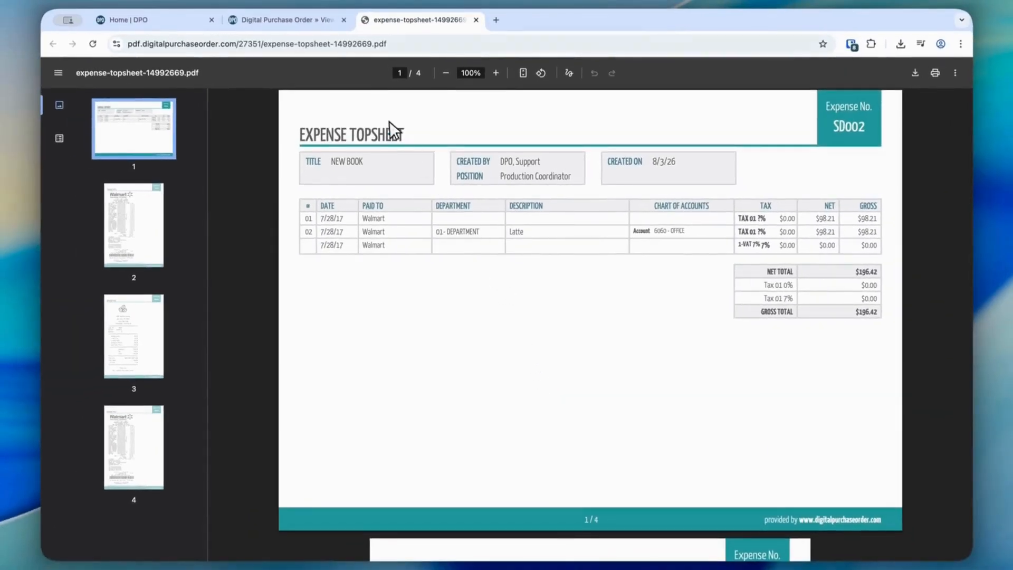
Return to the Expense Inbox, view My Receipt List and inspect the options for filtering receipts.
left_click(297, 21)
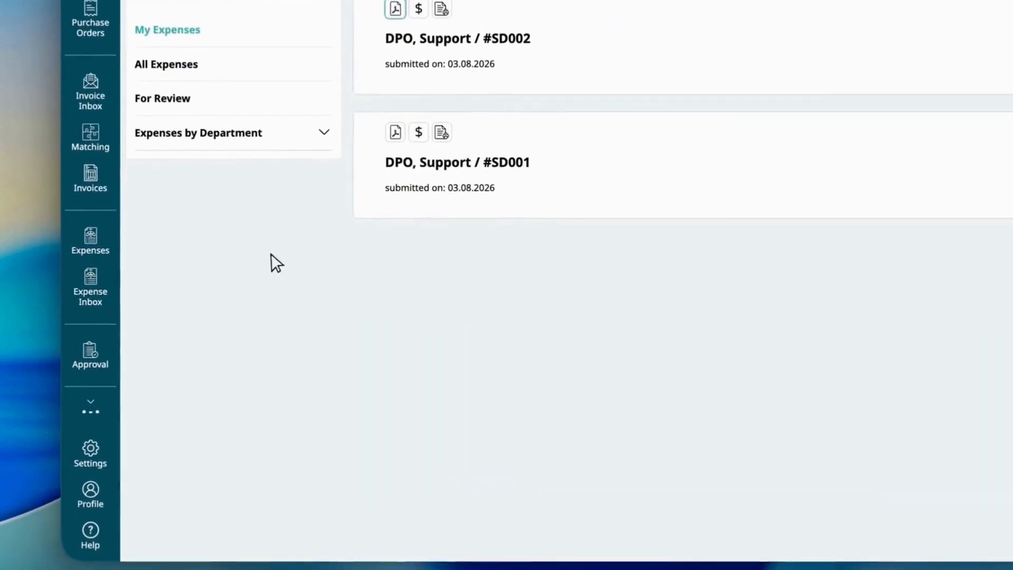
left_click(95, 285)
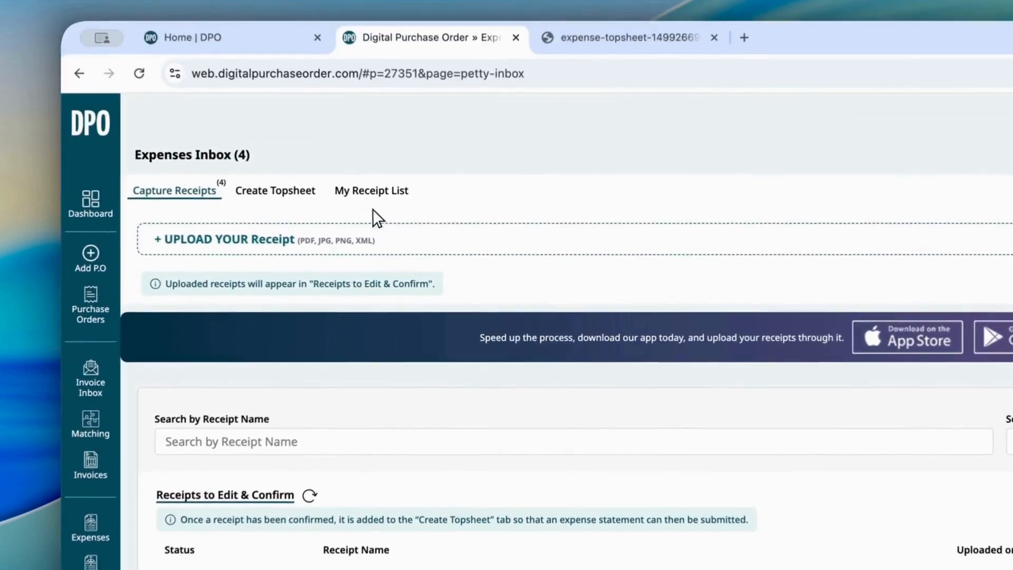
left_click(371, 69)
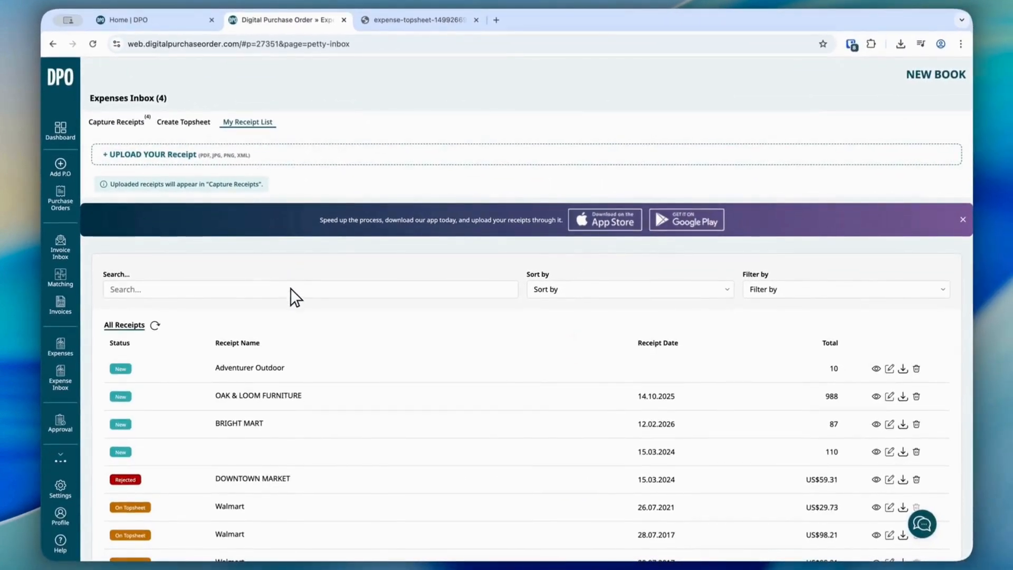
scroll(290, 369, "down", 1)
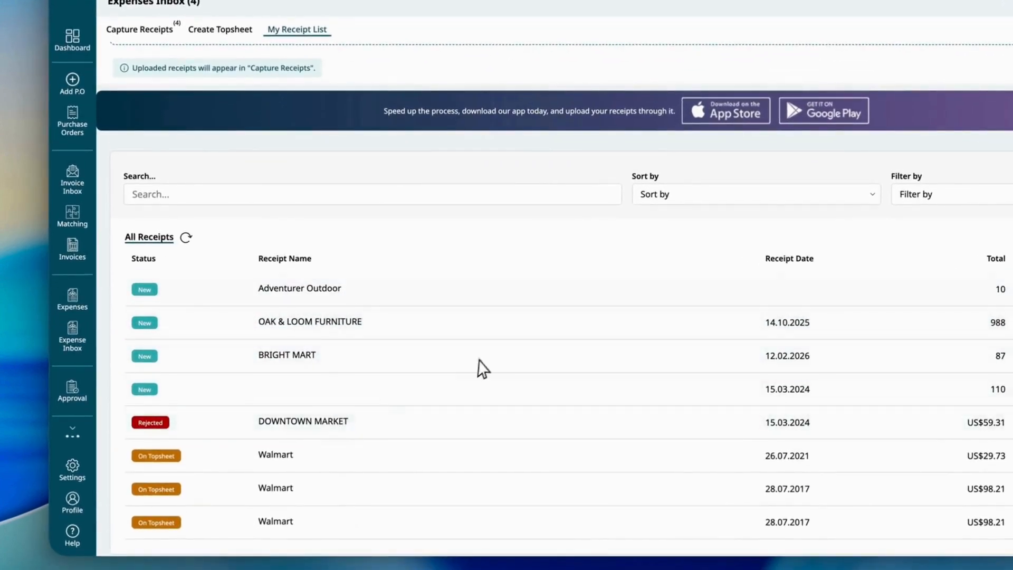
left_click(944, 195)
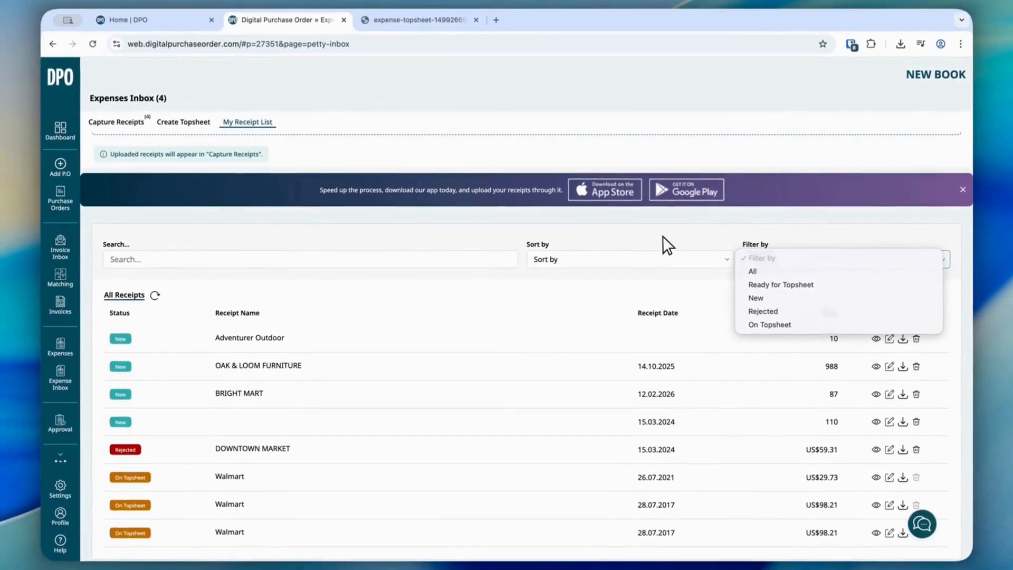
left_click(657, 234)
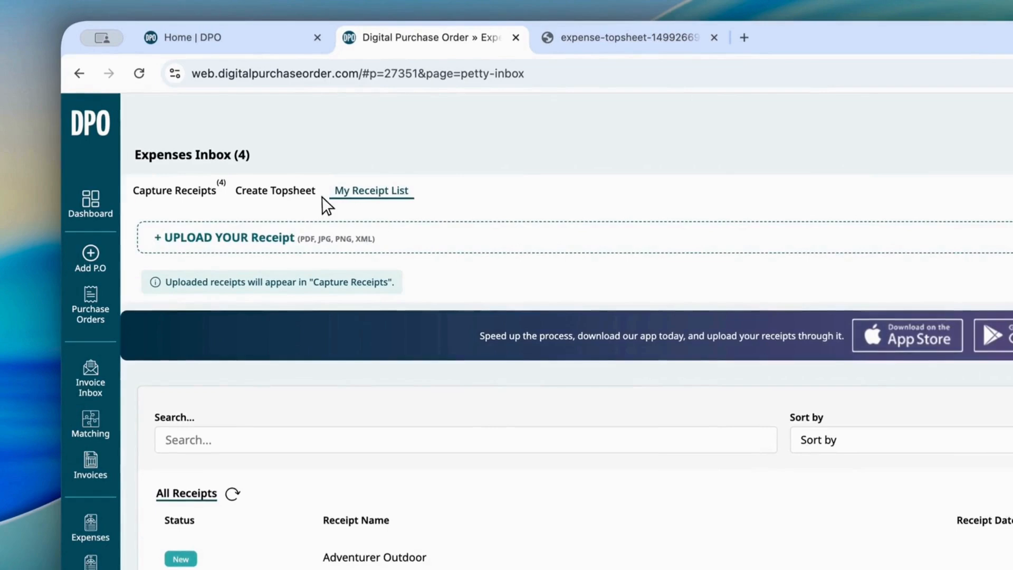
Select the rejected DOWNTOWN MARKET receipt for a new topsheet.
left_click(192, 124)
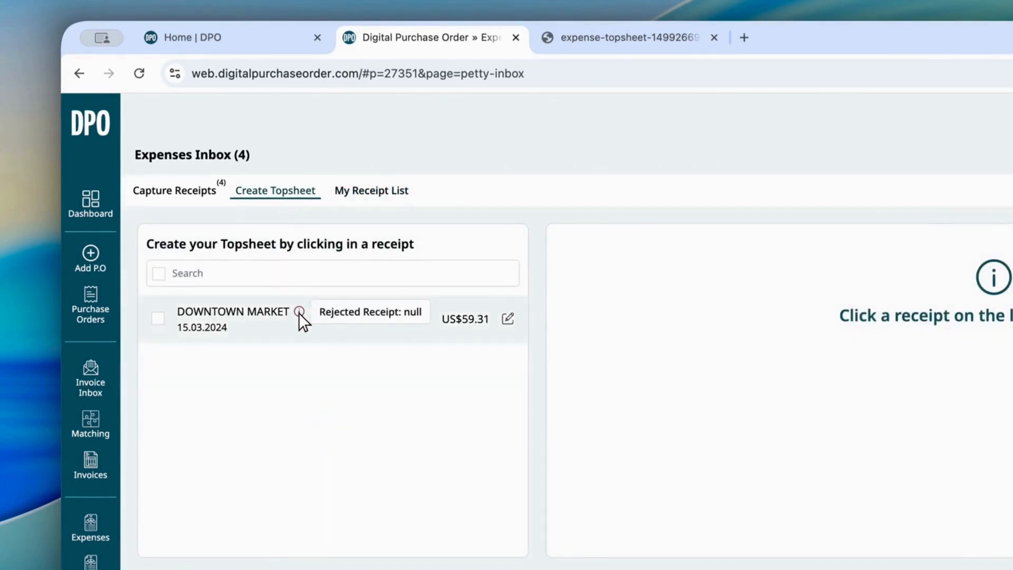
left_click(158, 318)
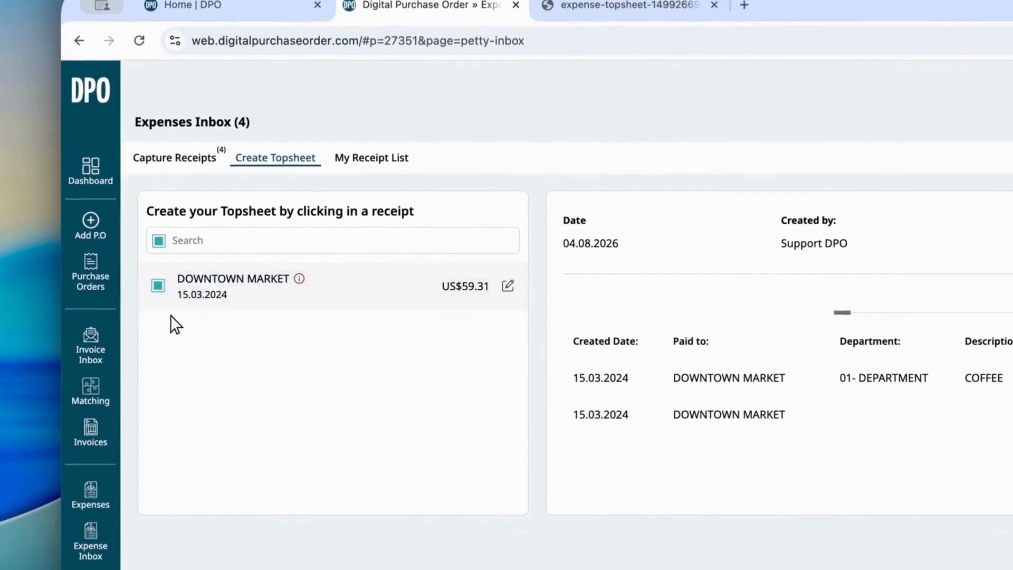